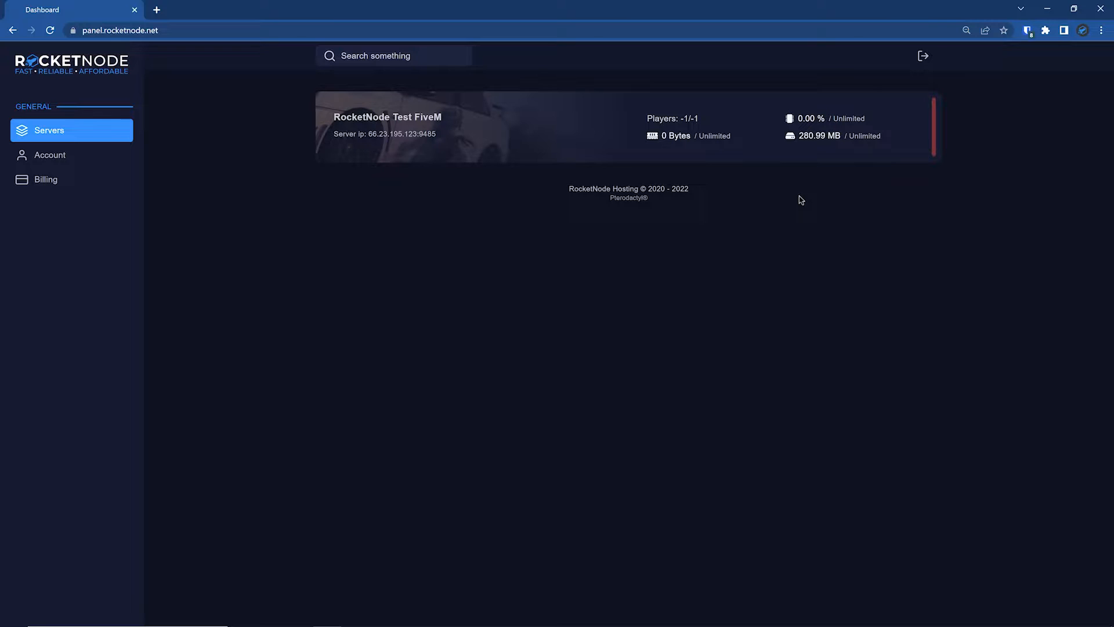
# - Install the QBCORE framework on the RocketNode Test FiveM server, accepting removal of all resources and server.cfg
pyautogui.click(585, 151)
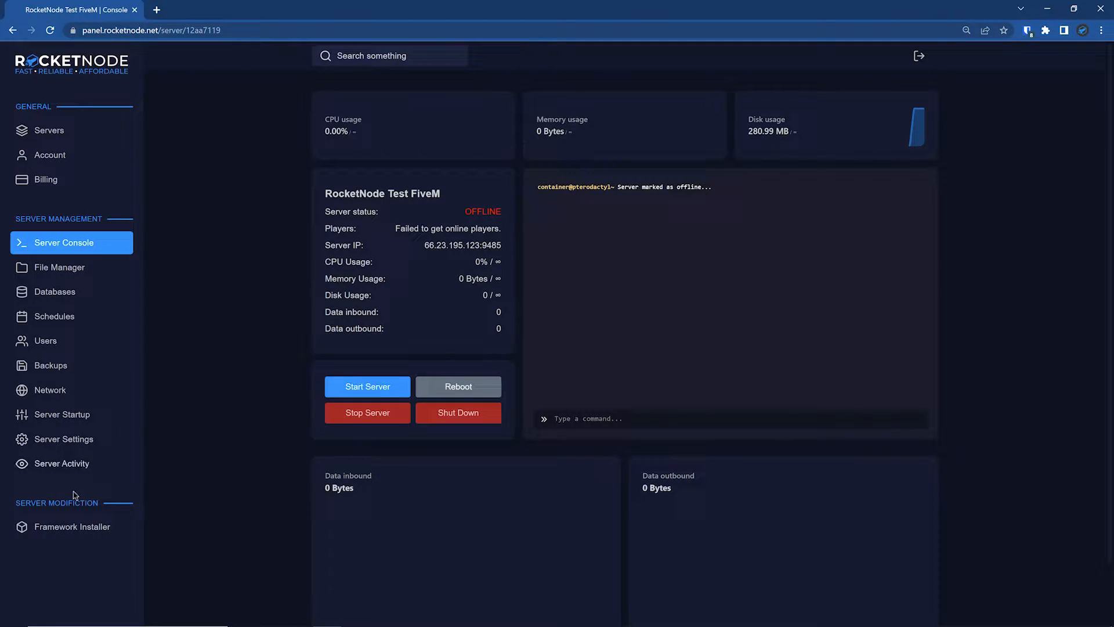
pyautogui.click(57, 527)
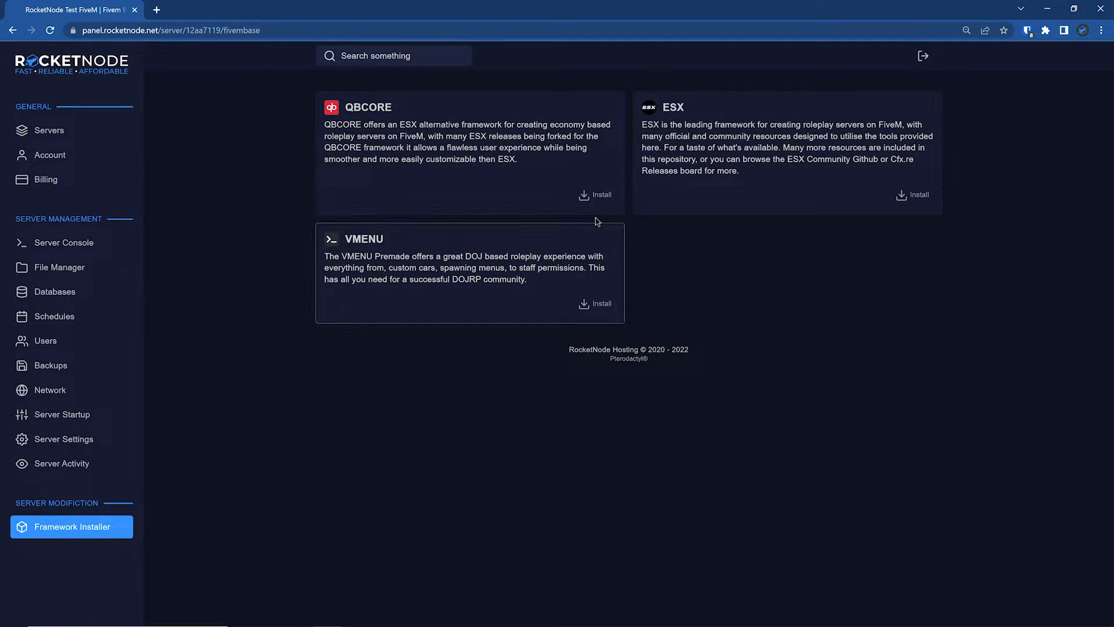
pyautogui.click(596, 196)
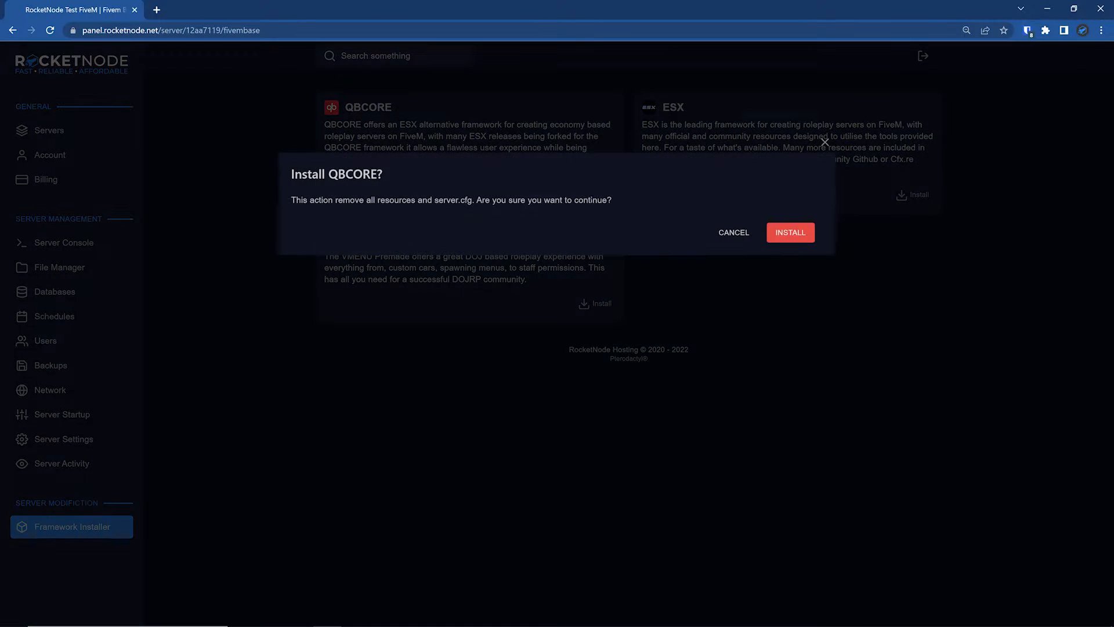
pyautogui.click(806, 239)
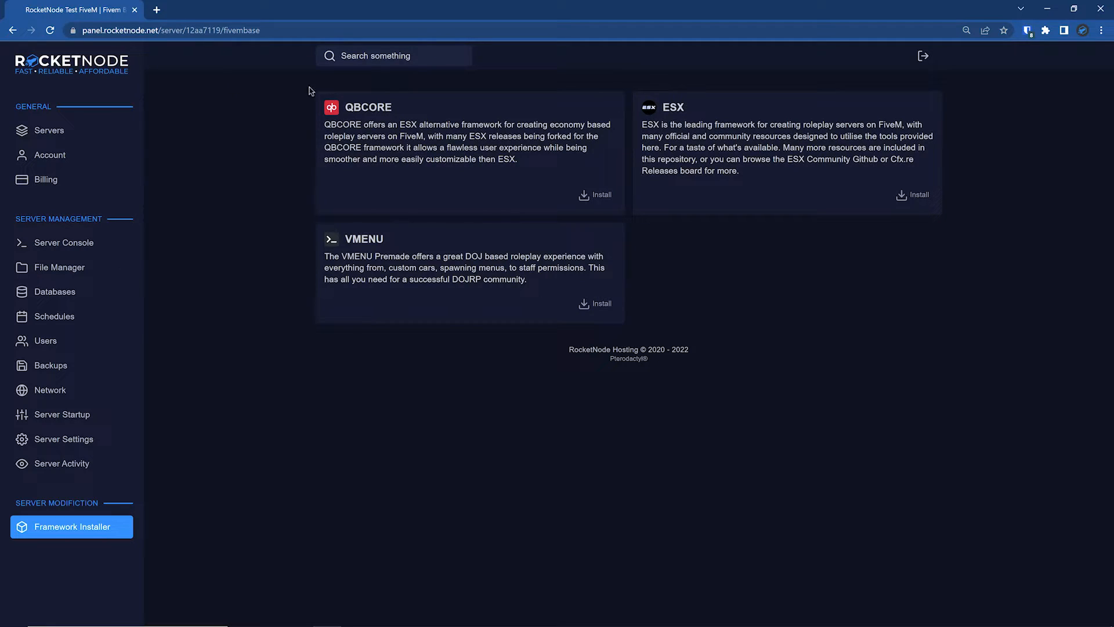
# - Reinstall the server from its settings and return to the server console
pyautogui.click(103, 439)
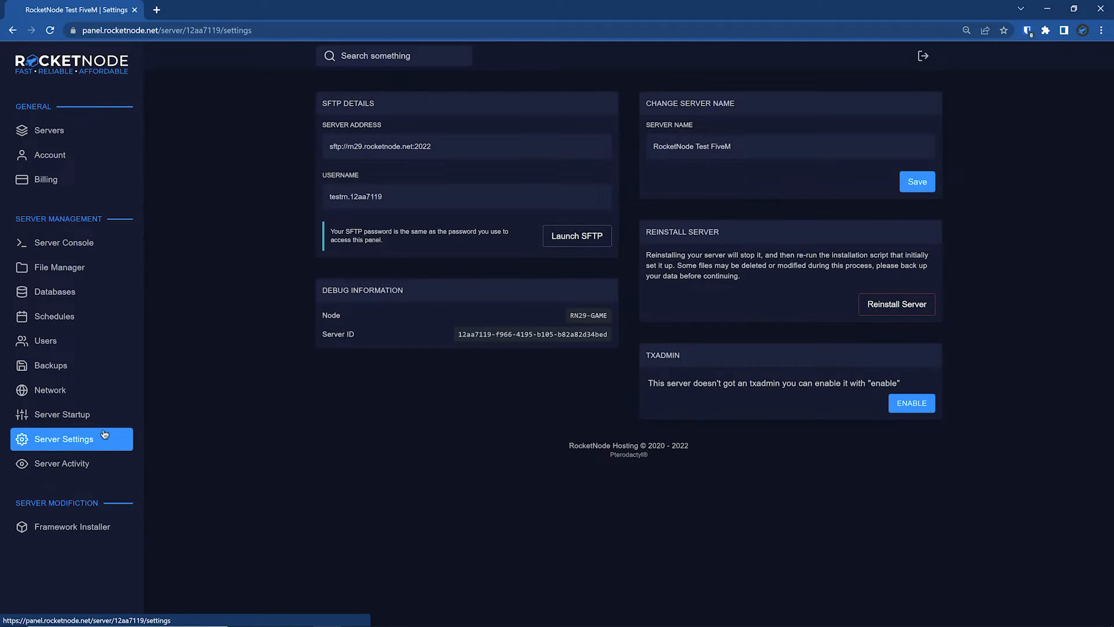
pyautogui.click(923, 315)
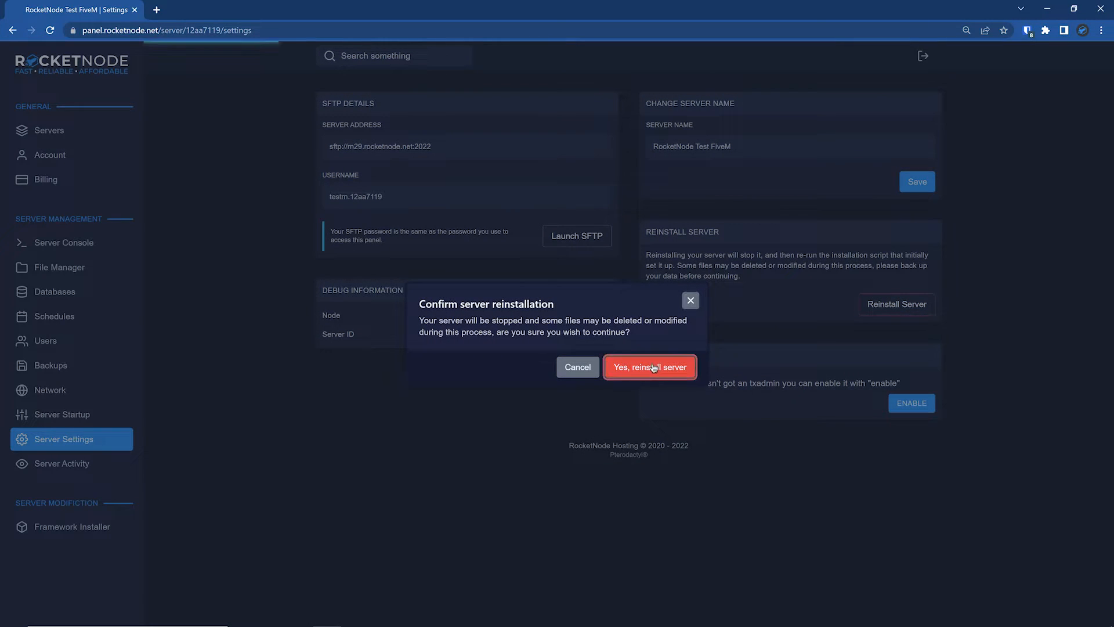
pyautogui.click(653, 367)
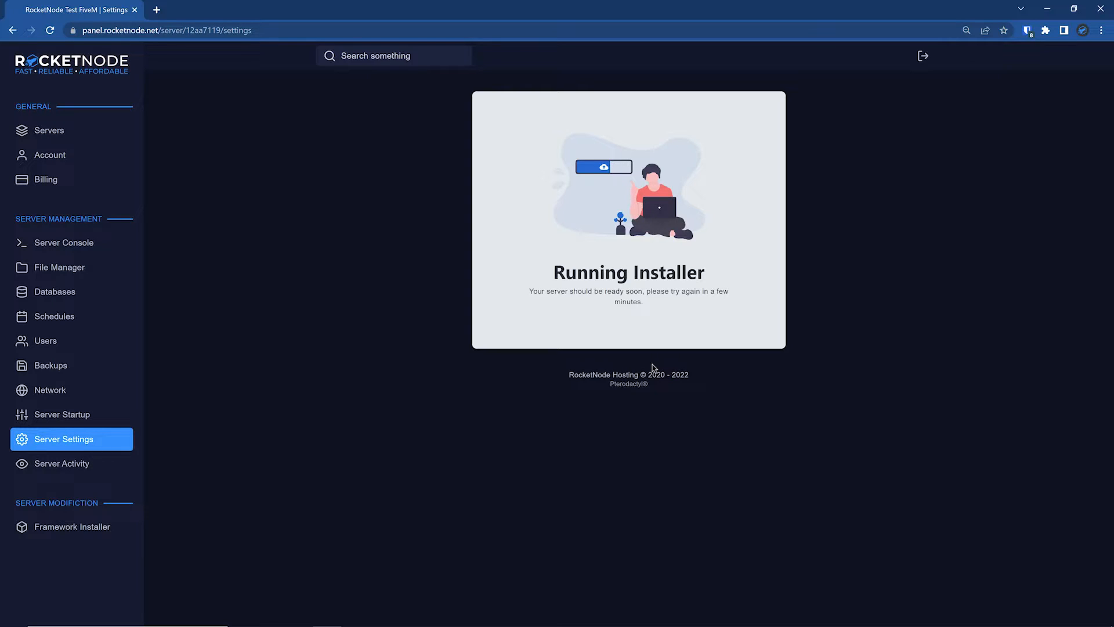
pyautogui.click(78, 248)
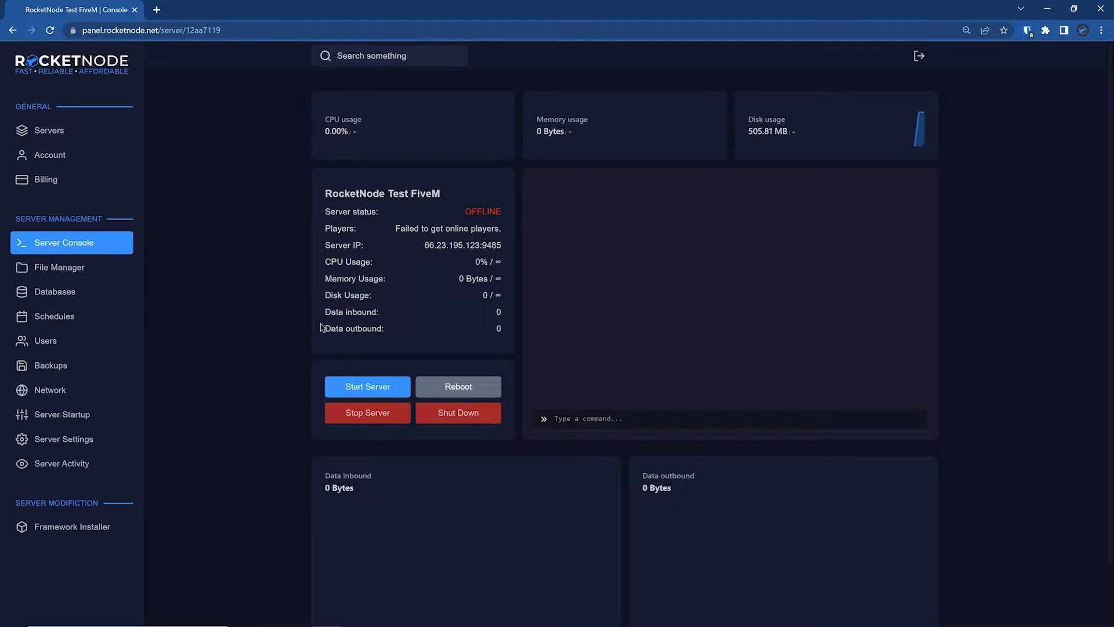
# - Open phpMyAdmin for the server's s1551_QBCORE database
pyautogui.click(124, 301)
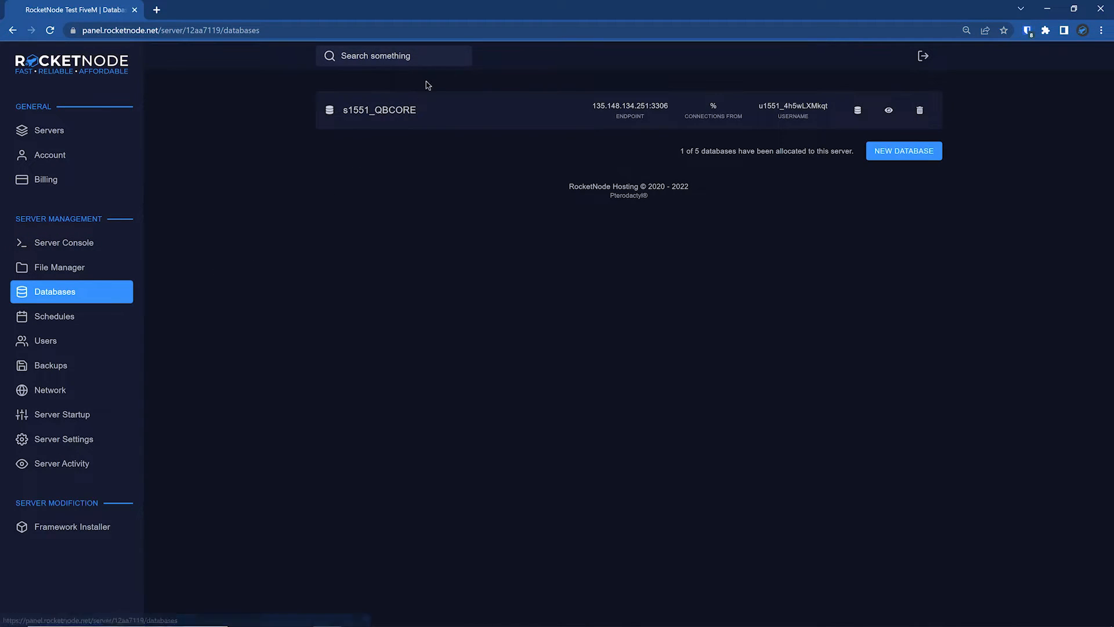
pyautogui.click(888, 113)
pyautogui.click(881, 118)
pyautogui.click(855, 113)
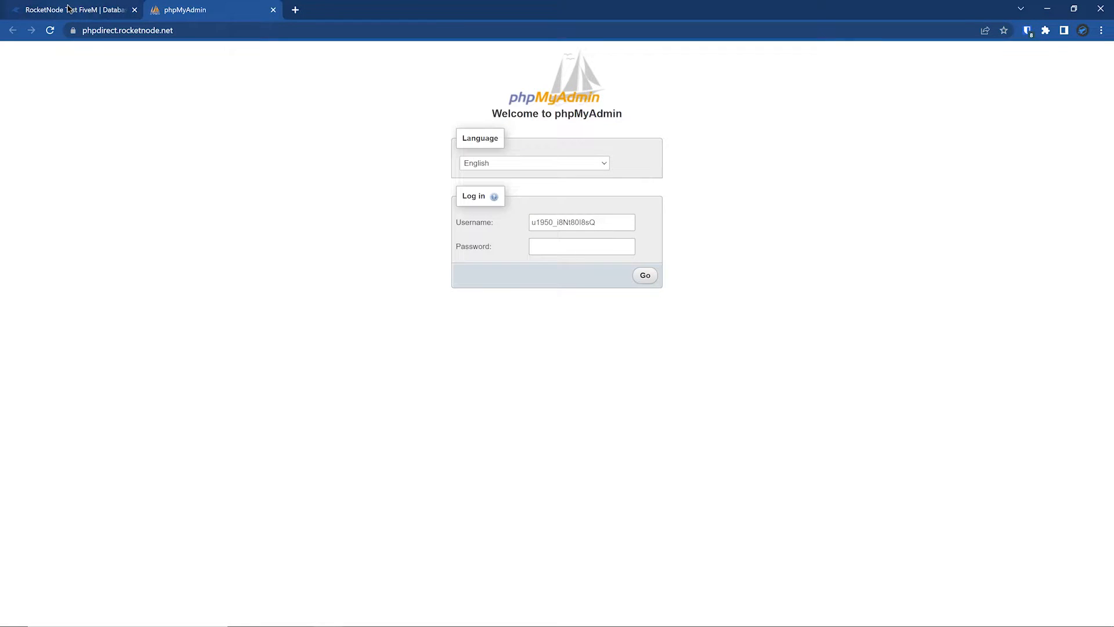
# - Copy the username and password from the connection details of the s1551_QBCORE database in the hosting panel
pyautogui.click(68, 8)
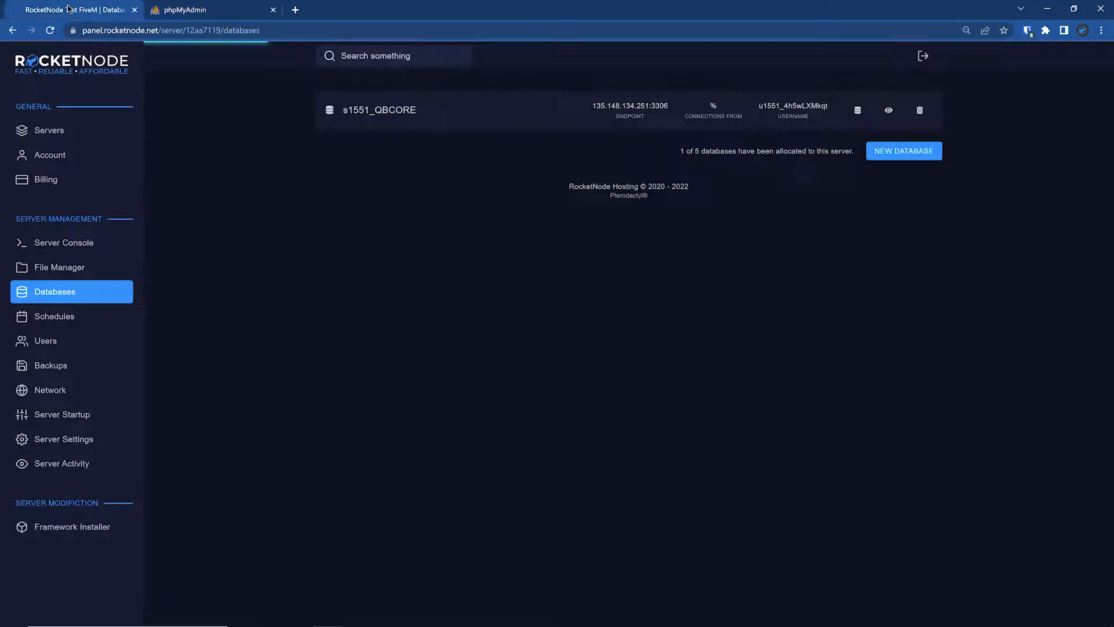
pyautogui.click(889, 110)
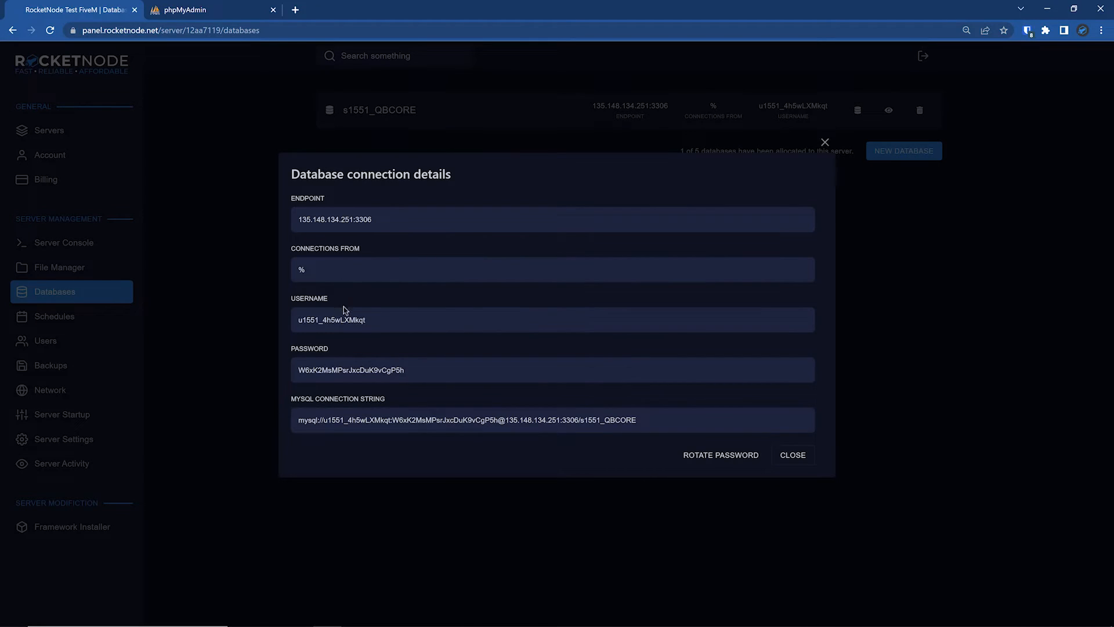
pyautogui.click(359, 318)
pyautogui.click(356, 372)
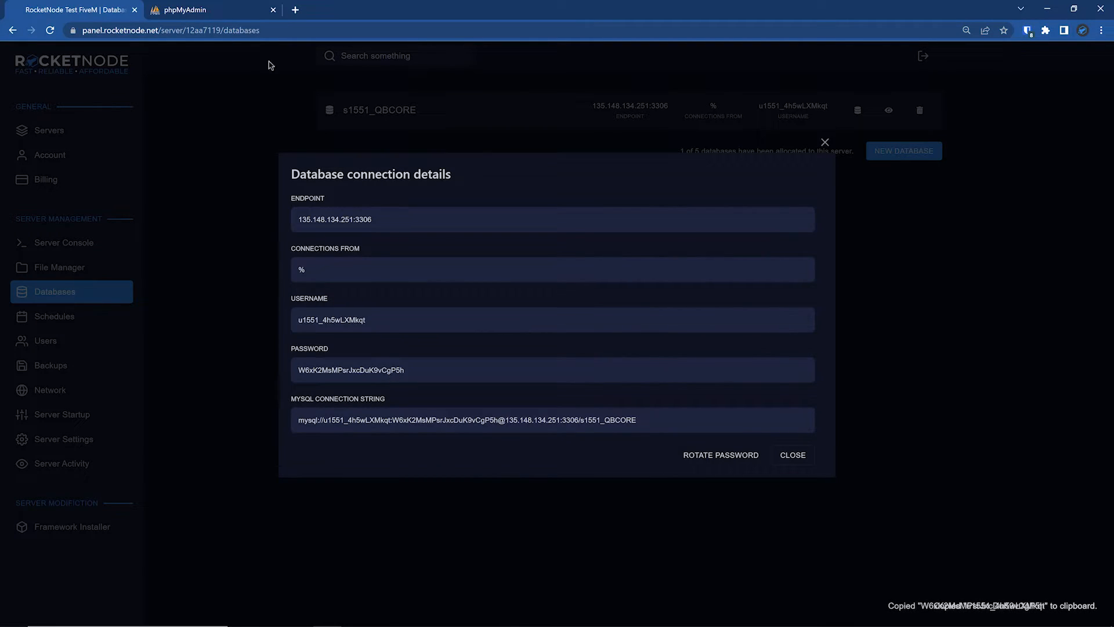
# - Log in to phpMyAdmin with the copied database username and password
pyautogui.click(233, 12)
pyautogui.doubleClick(589, 217)
pyautogui.press('super+v')
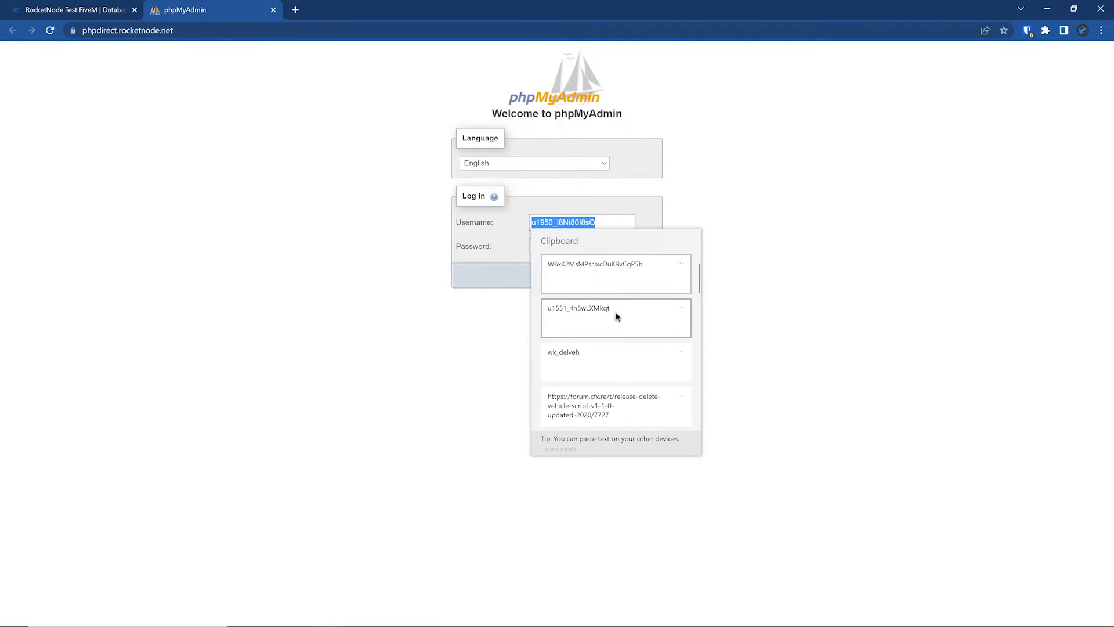
pyautogui.click(619, 313)
pyautogui.click(572, 249)
pyautogui.press('super+v')
pyautogui.click(590, 281)
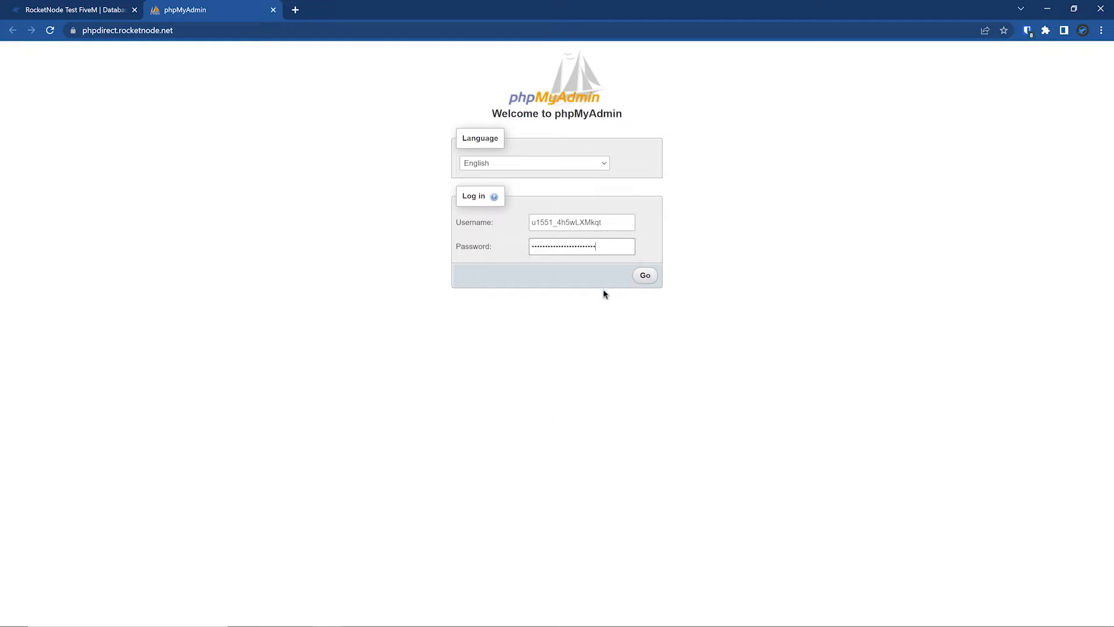
pyautogui.click(643, 276)
pyautogui.click(1086, 55)
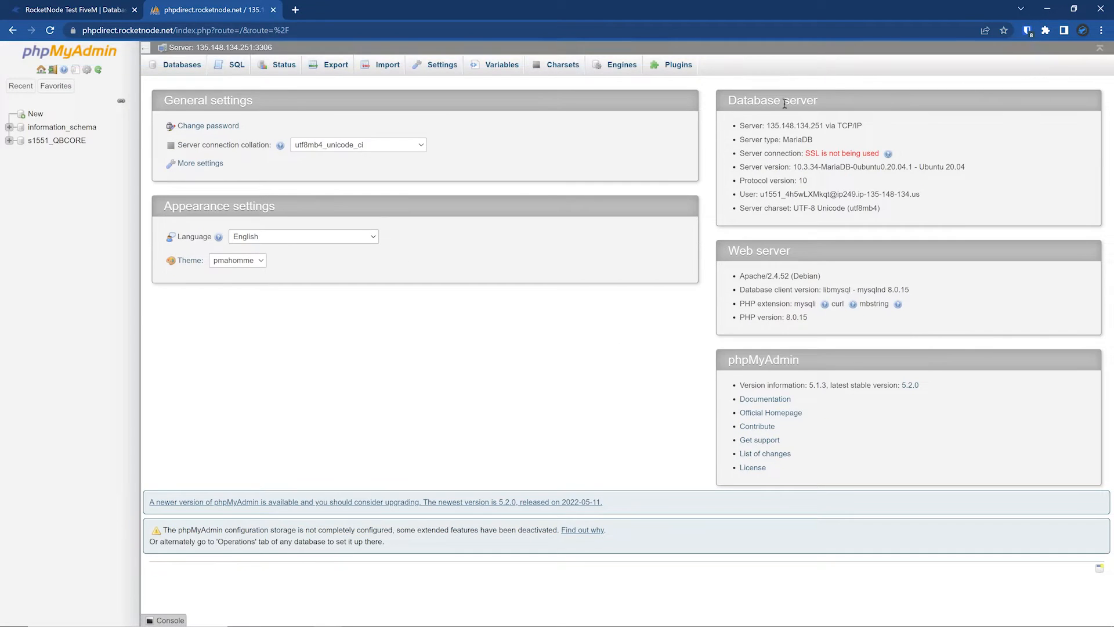
# - Check the list of tables in the s1551_QBCORE database, and close phpMyAdmin and the connection details
pyautogui.click(9, 140)
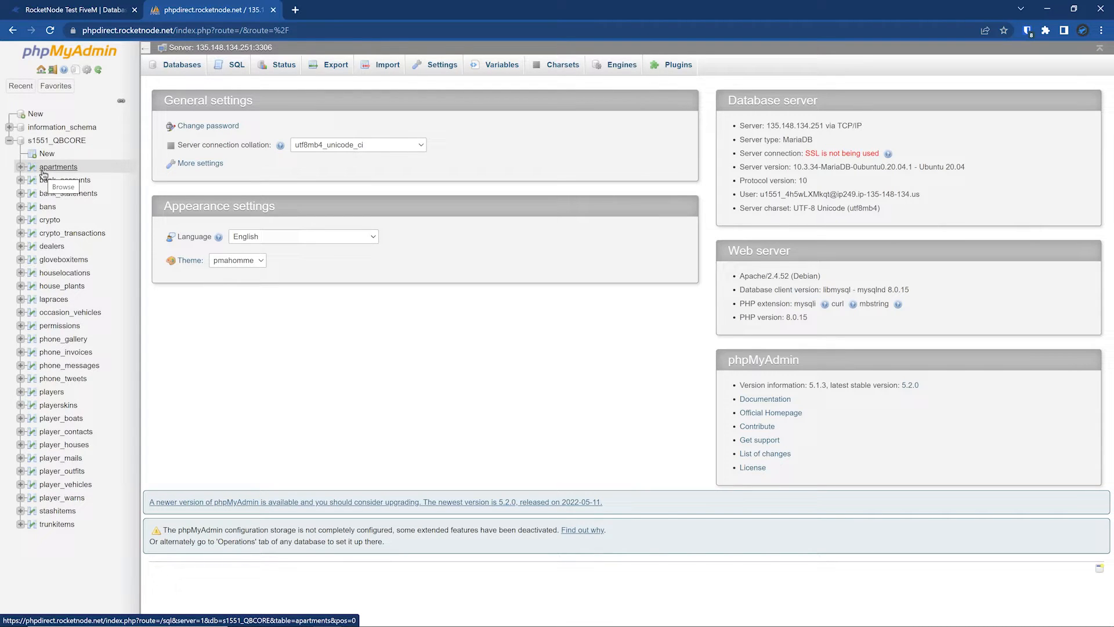
pyautogui.click(273, 10)
pyautogui.click(212, 228)
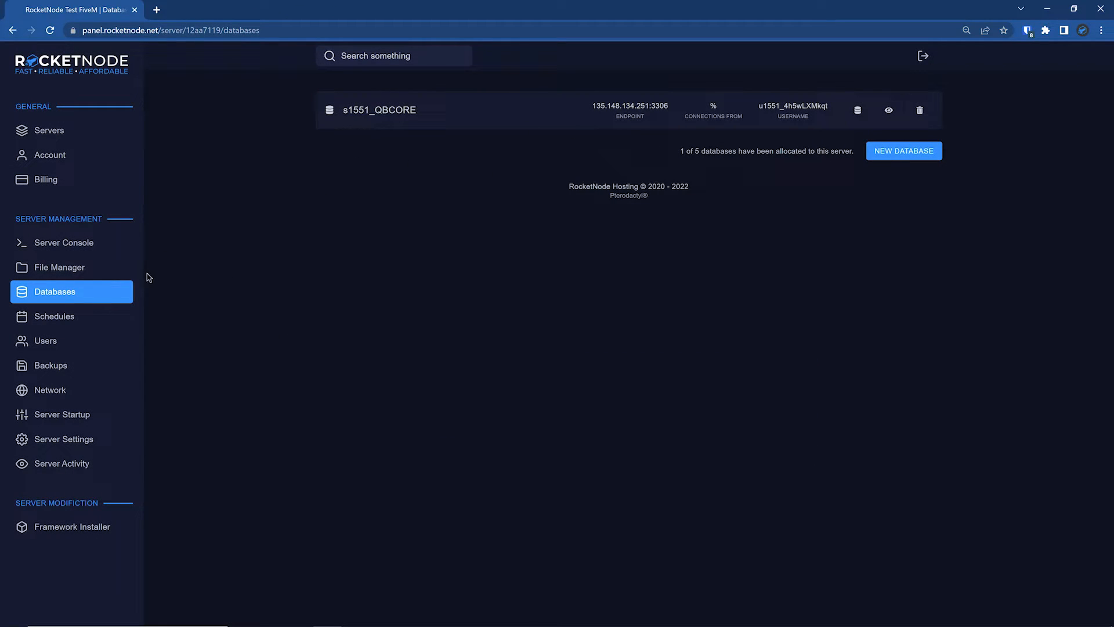
# - Start the FiveM server from its console and shut it down after this first boot
pyautogui.click(108, 249)
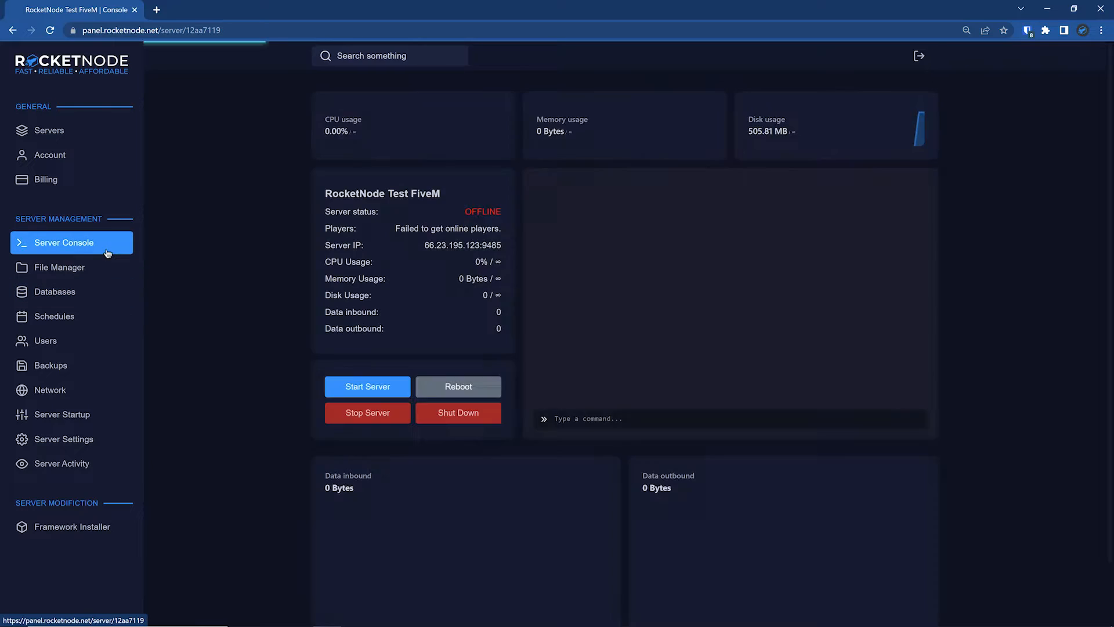
pyautogui.click(394, 387)
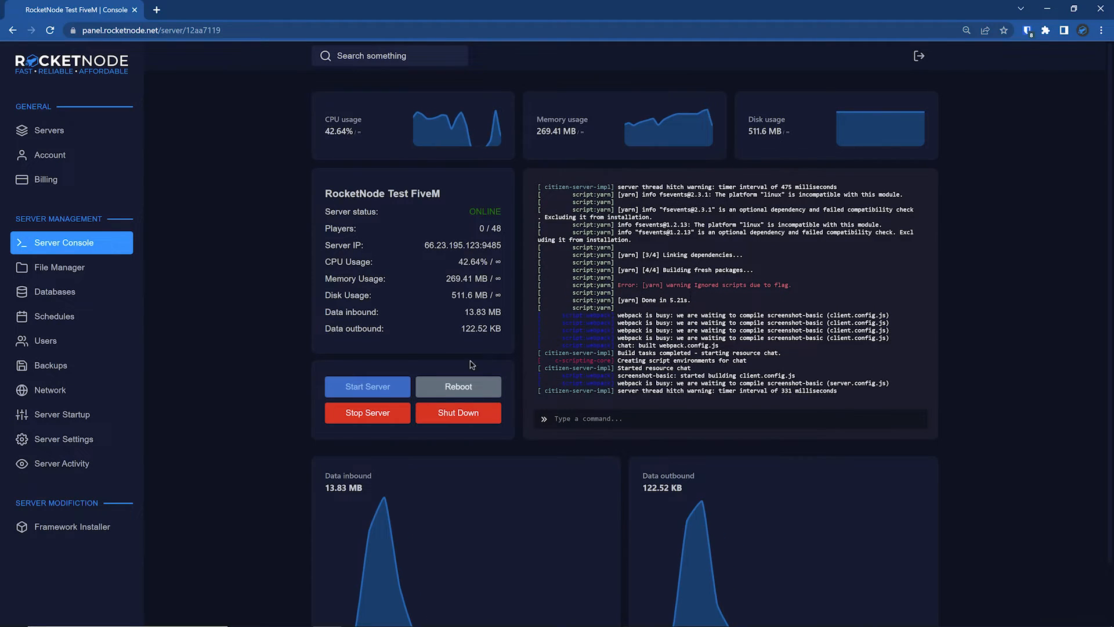
pyautogui.click(459, 413)
pyautogui.click(667, 363)
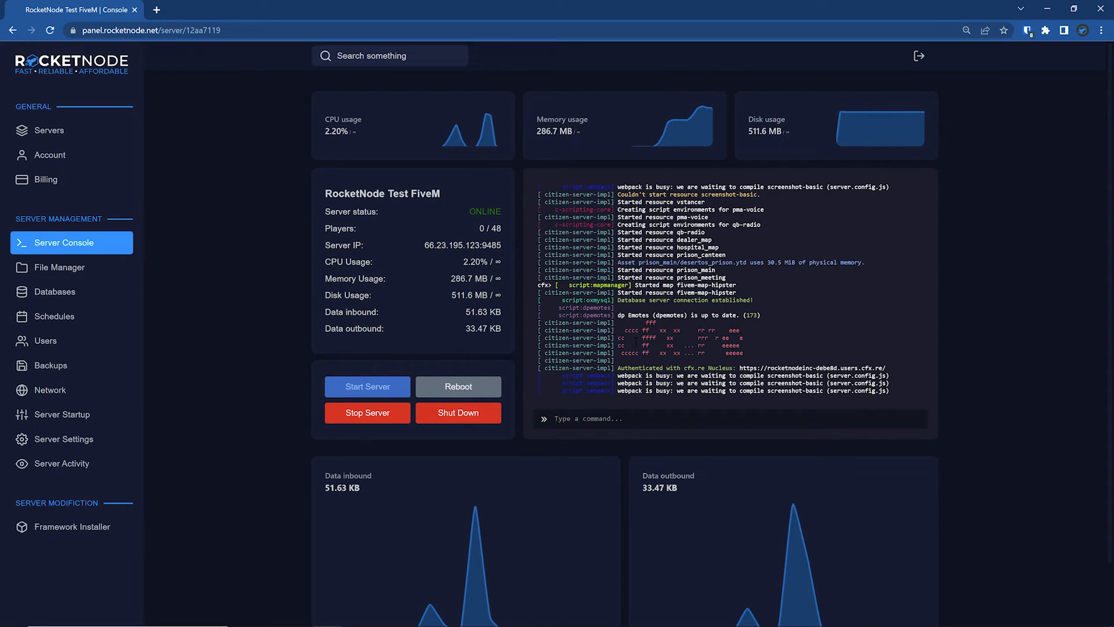
# - Review the server's startup log in the console for the started resources and the database connection
pyautogui.scroll(4, 631, 339)
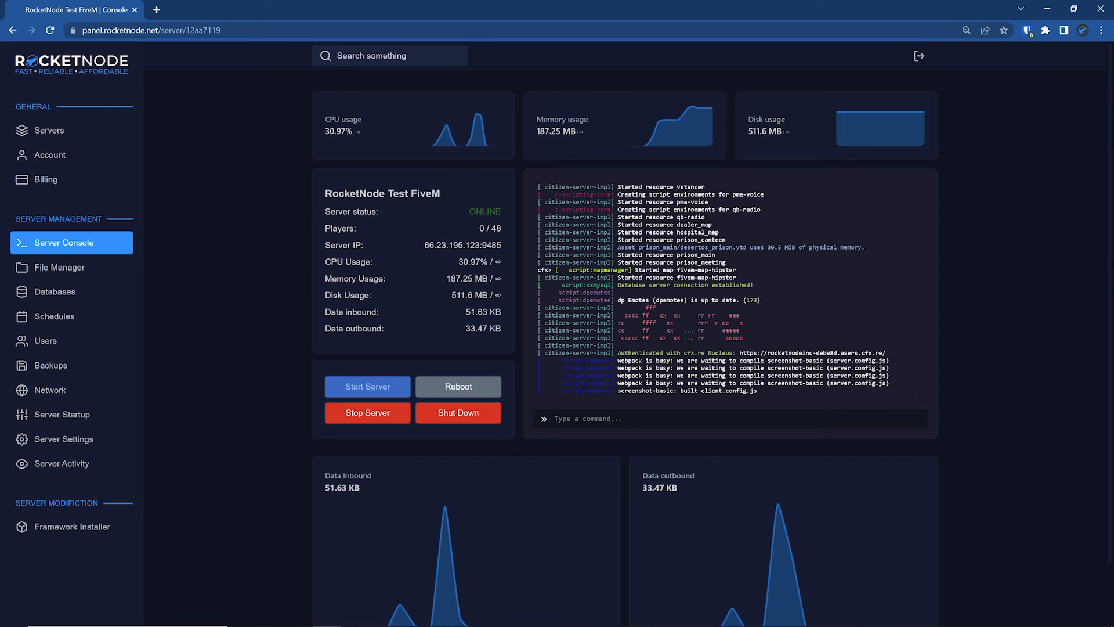
pyautogui.scroll(2, 640, 357)
pyautogui.scroll(-7, 642, 377)
pyautogui.scroll(2, 642, 434)
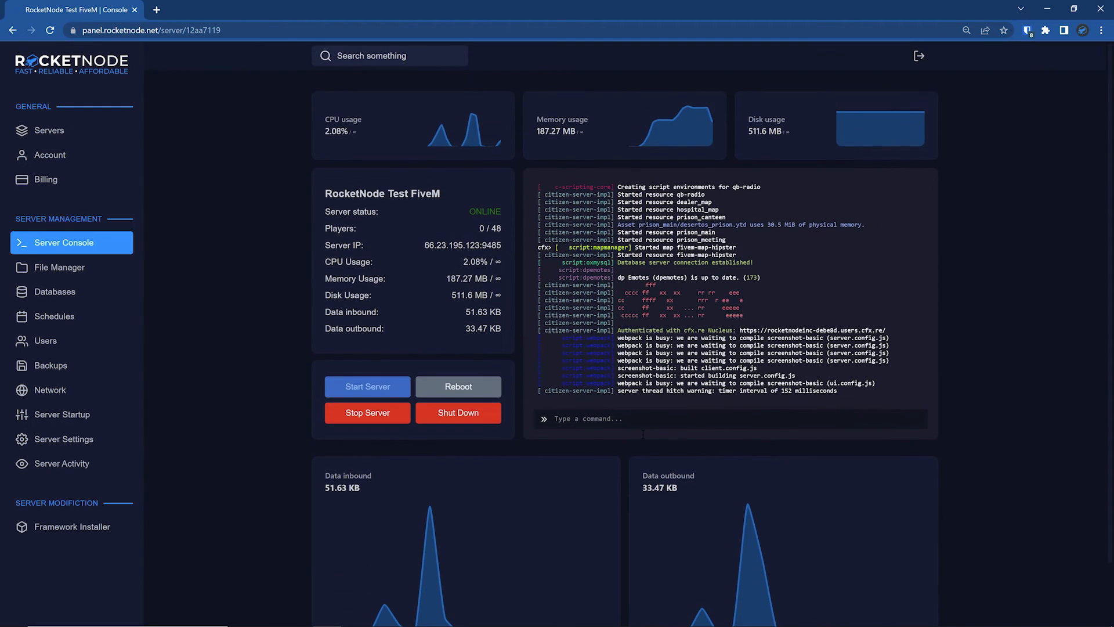
pyautogui.scroll(4, 672, 372)
pyautogui.scroll(4, 730, 293)
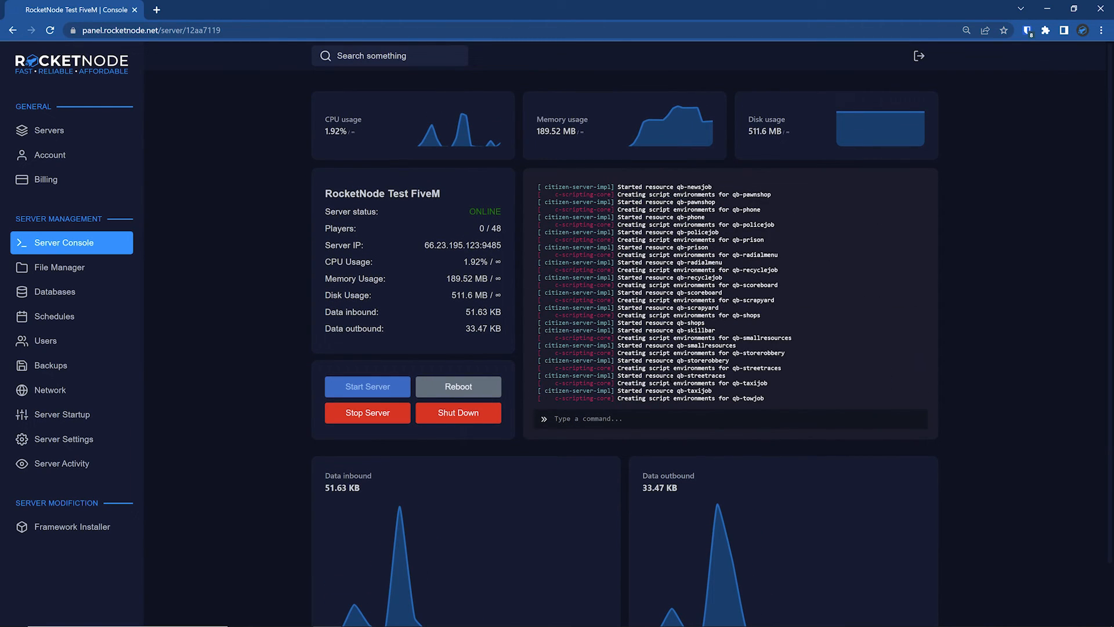